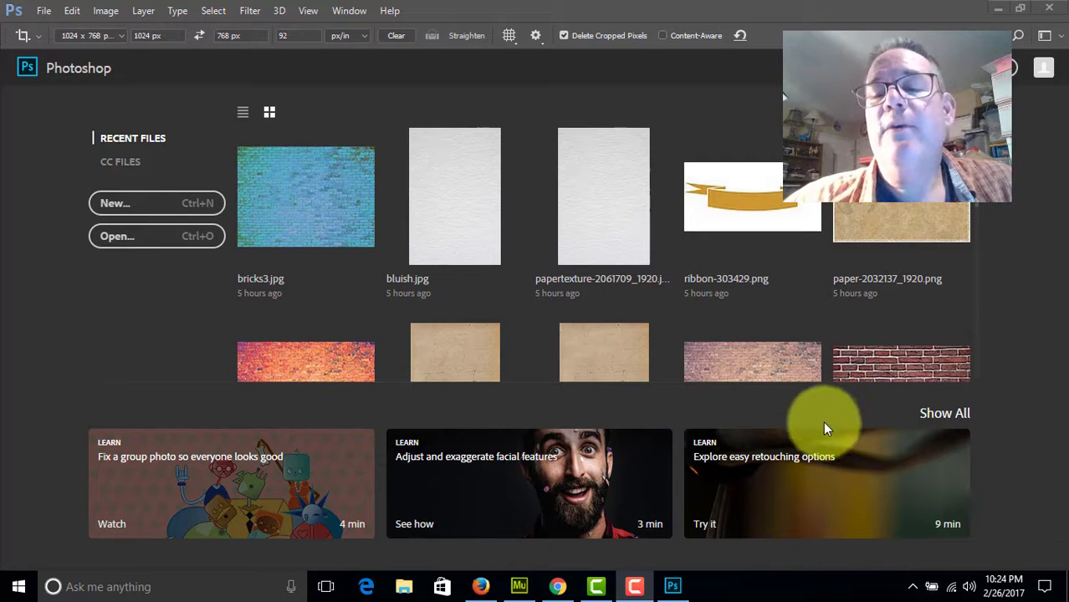
- Load the Lego photos DSC08629 to DSC08649 from the Animated Gifs folder as a stack of layers in one document
left_click(44, 11)
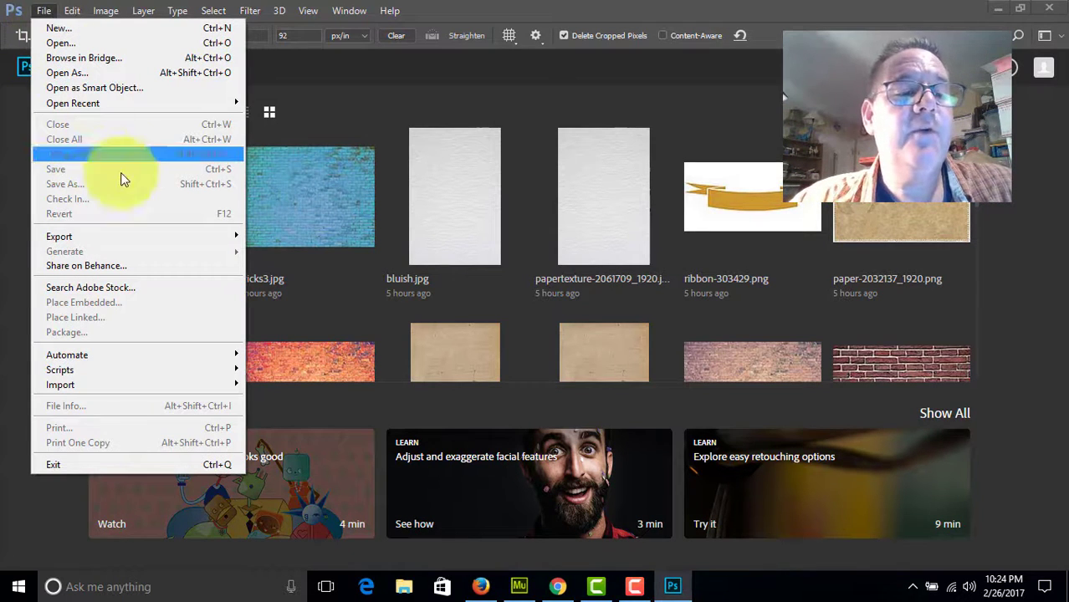
mouse_move(216, 378)
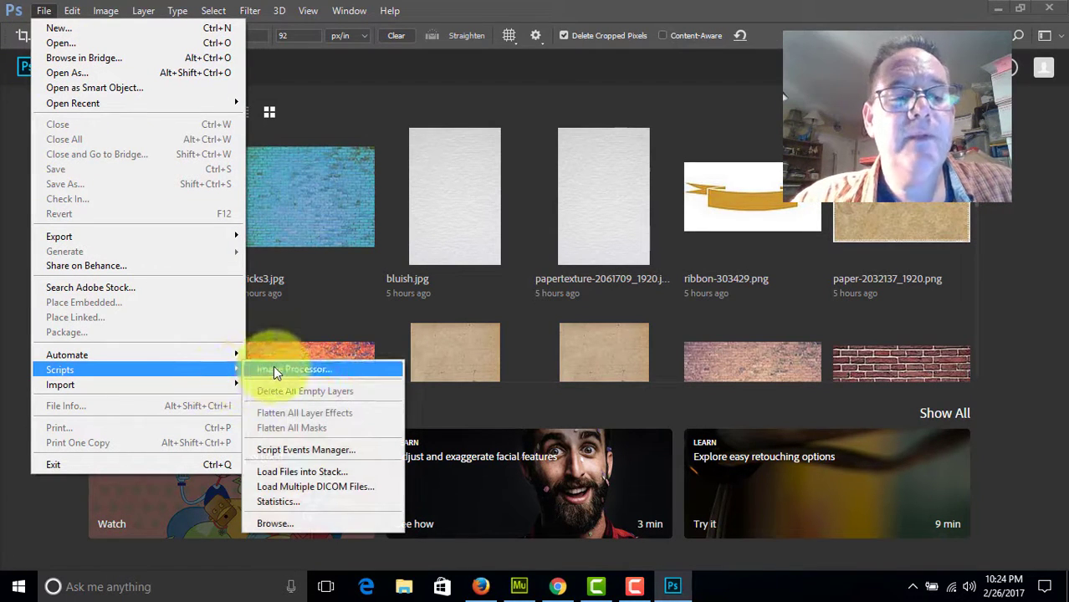
left_click(338, 471)
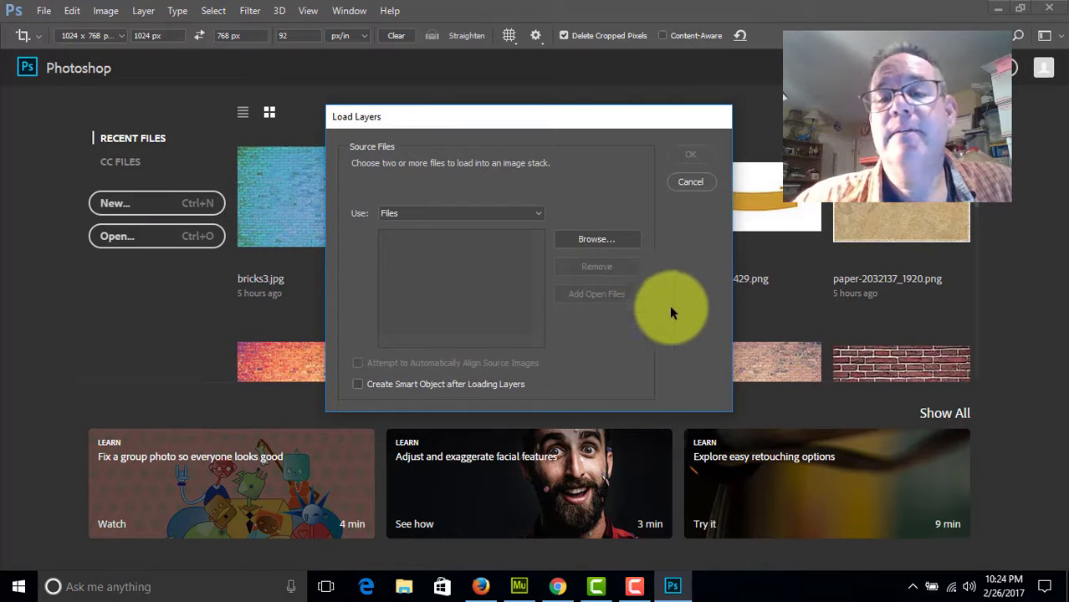
left_click(589, 238)
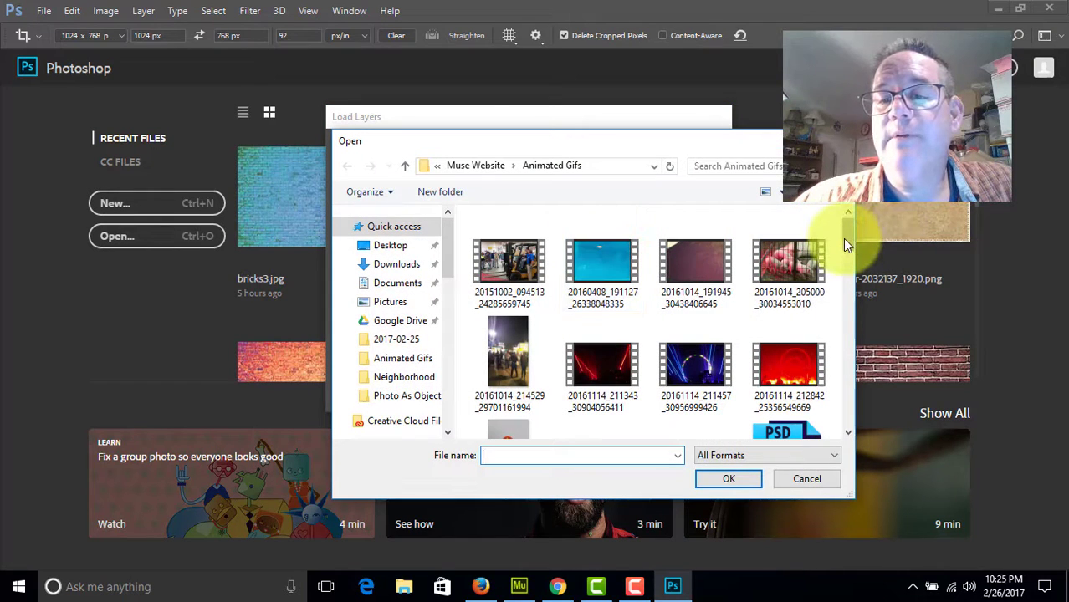
left_click_drag(843, 238, 488, 425)
scroll(837, 299, "down", 3)
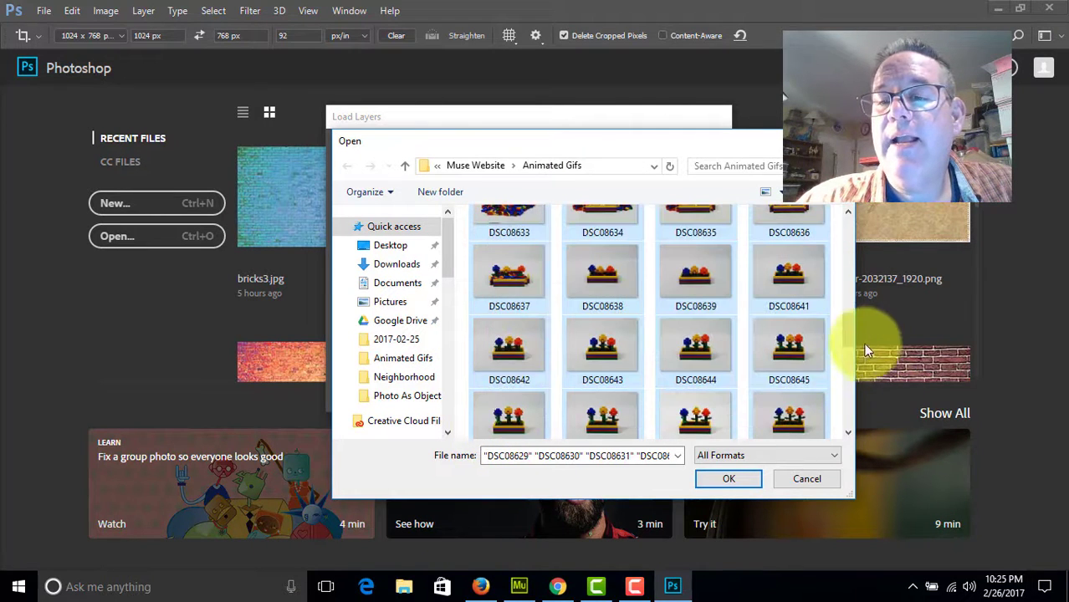
scroll(849, 337, "down", 1)
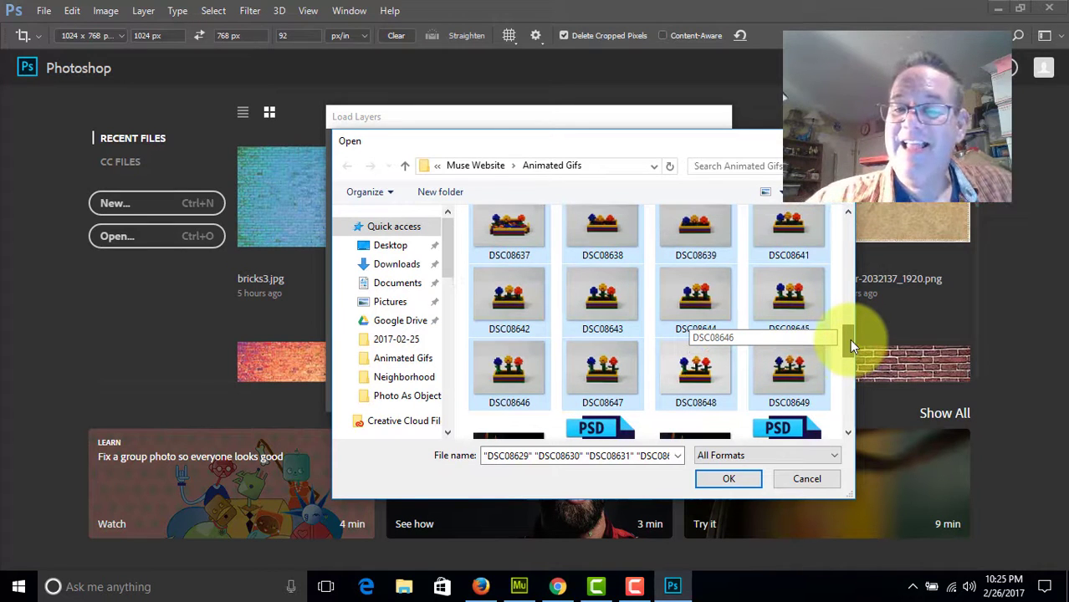
left_click_drag(849, 338, 849, 334)
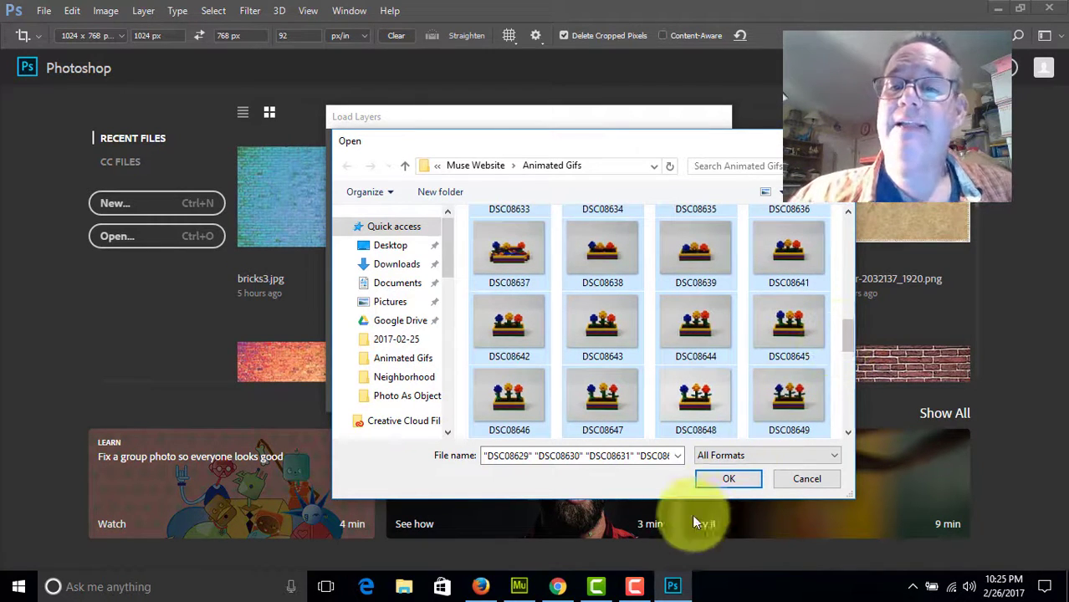
left_click(729, 479)
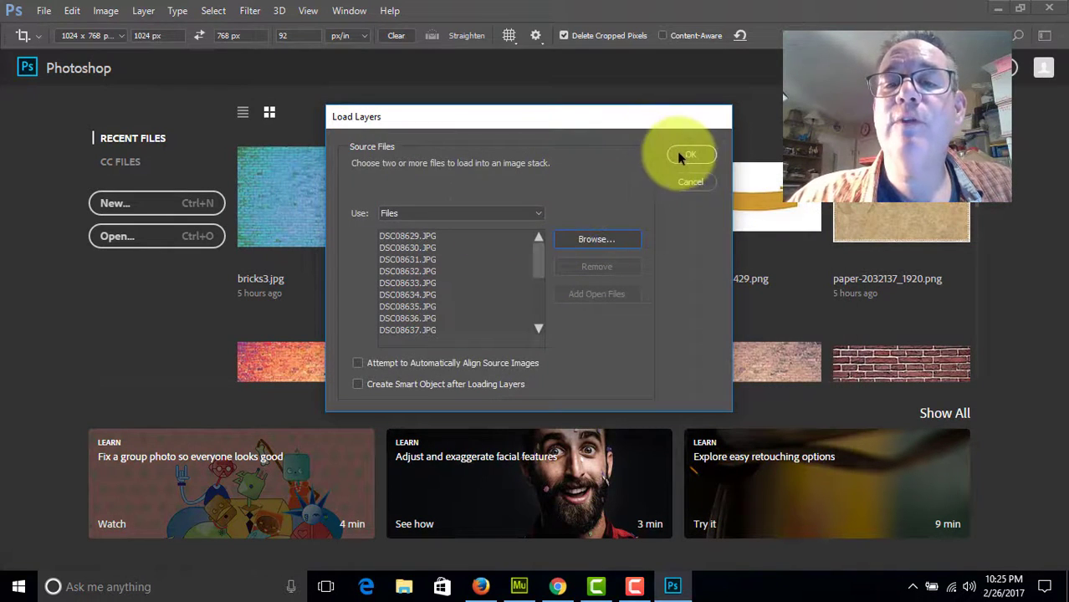
left_click(679, 153)
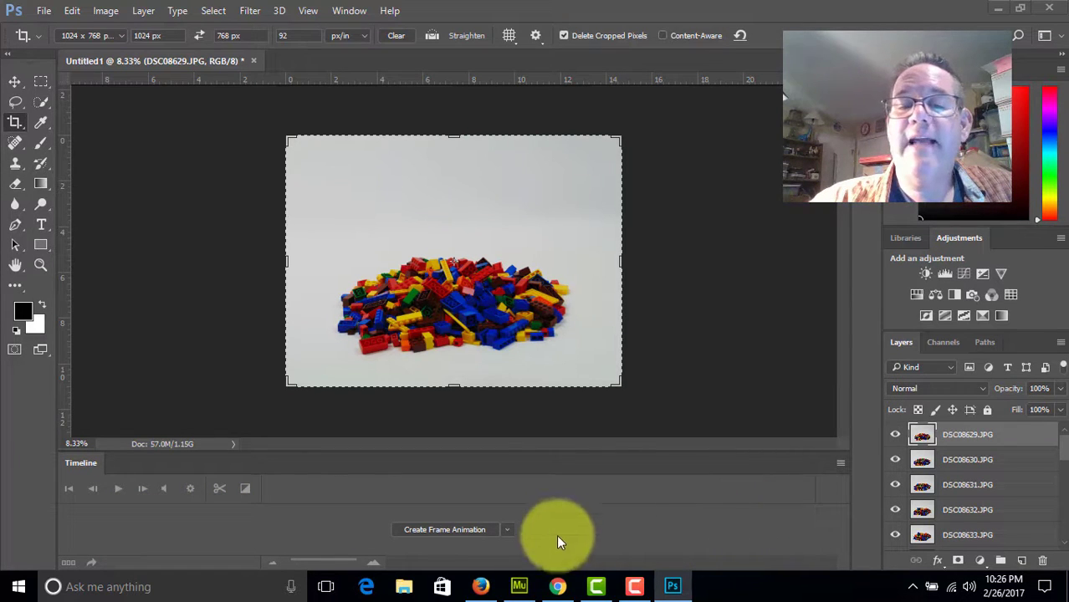
- Create a frame animation in the timeline and make its frames from the loaded photo layers
left_click(454, 532)
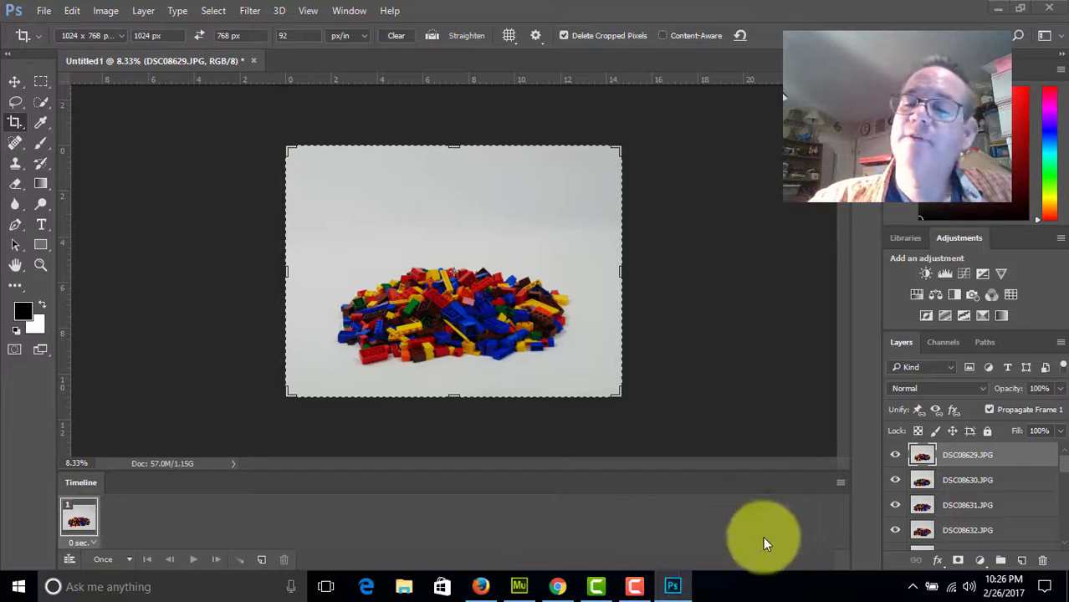
left_click(839, 485)
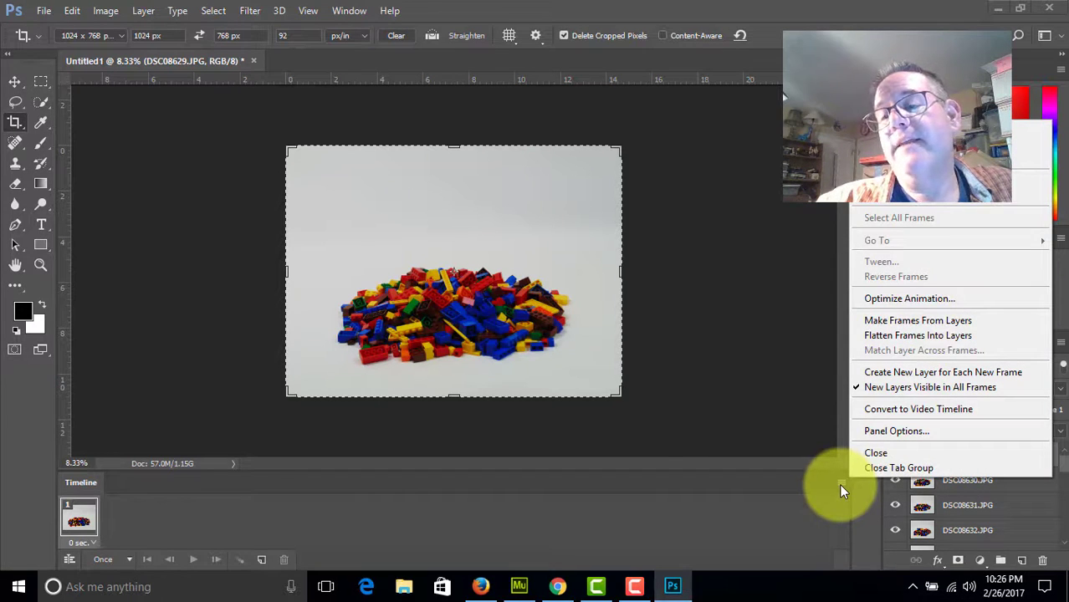
left_click(920, 323)
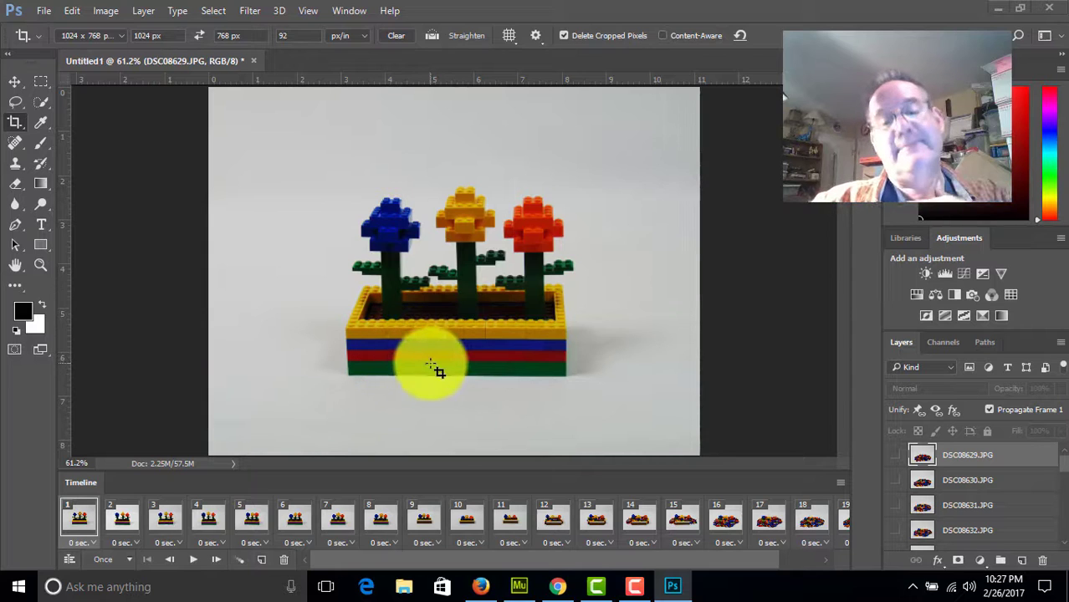
- Look through the animation frames in the timeline and play the animation to check their order
left_click(804, 562)
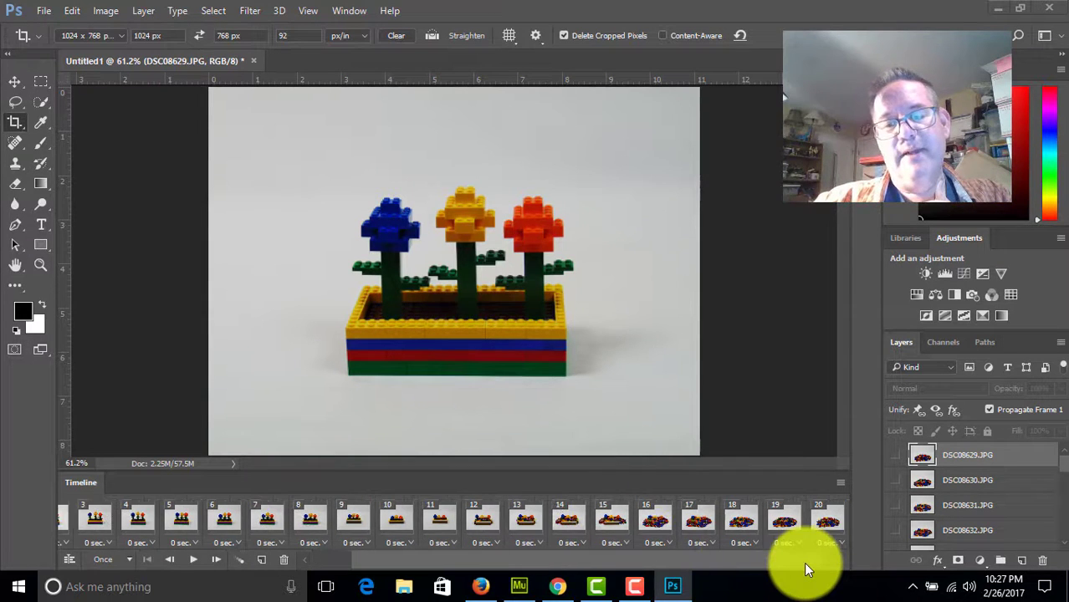
left_click_drag(804, 562, 701, 553)
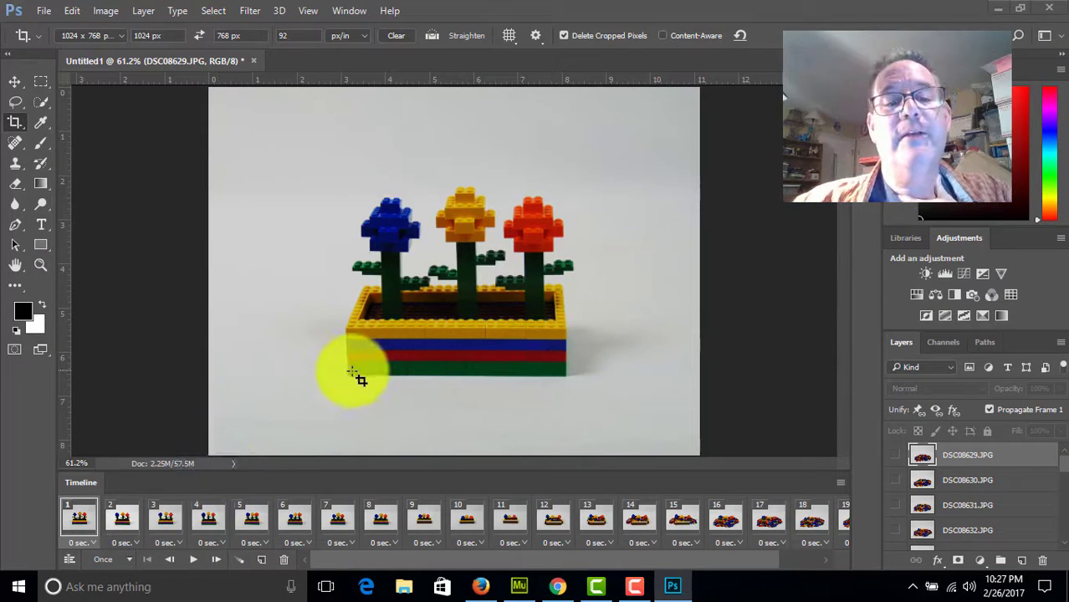
left_click(195, 563)
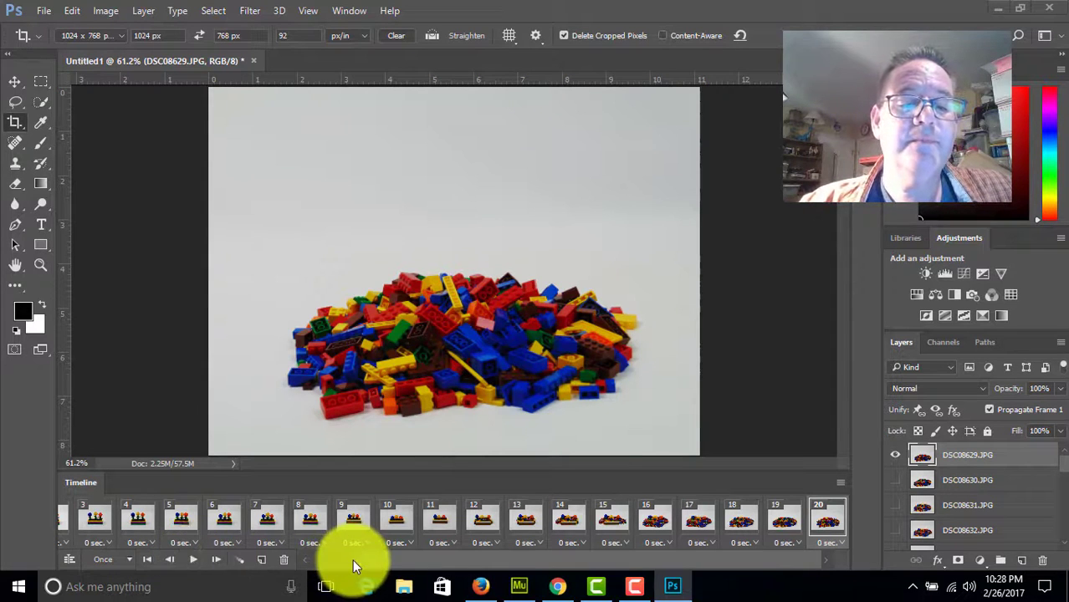
- Reverse the order of the animation frames so the sequence starts with the brick pile and ends with the flowers
left_click_drag(352, 560, 199, 520)
left_click_drag(563, 561, 493, 549)
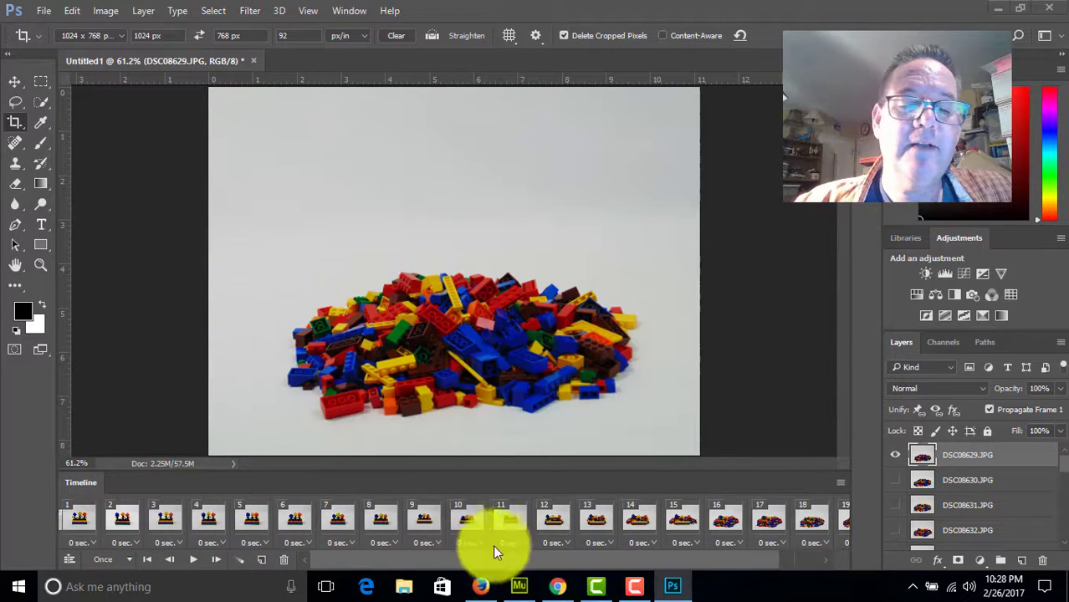
left_click(71, 518)
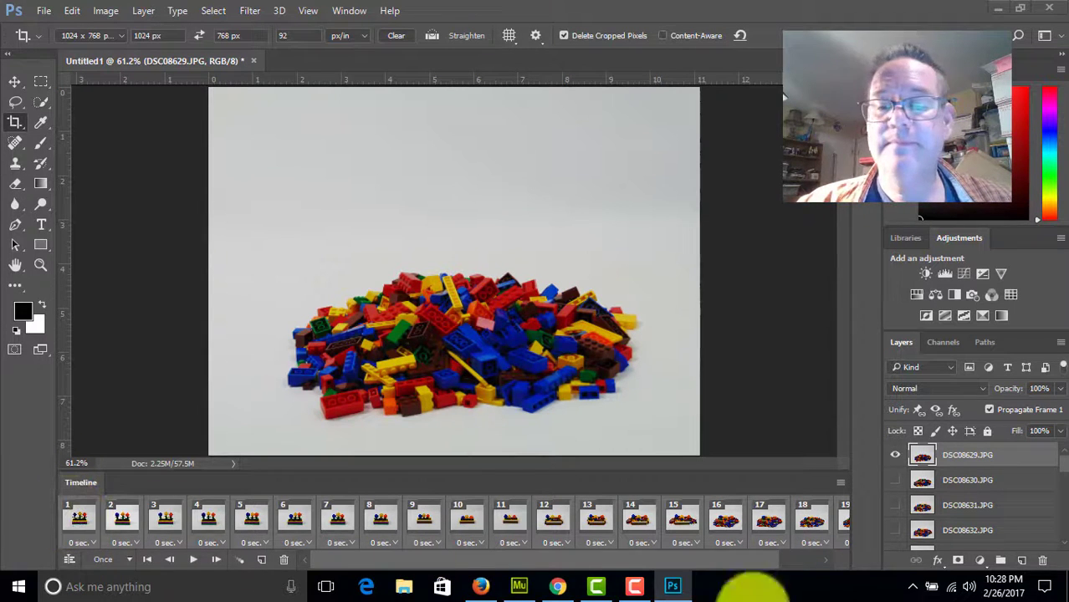
left_click(843, 484)
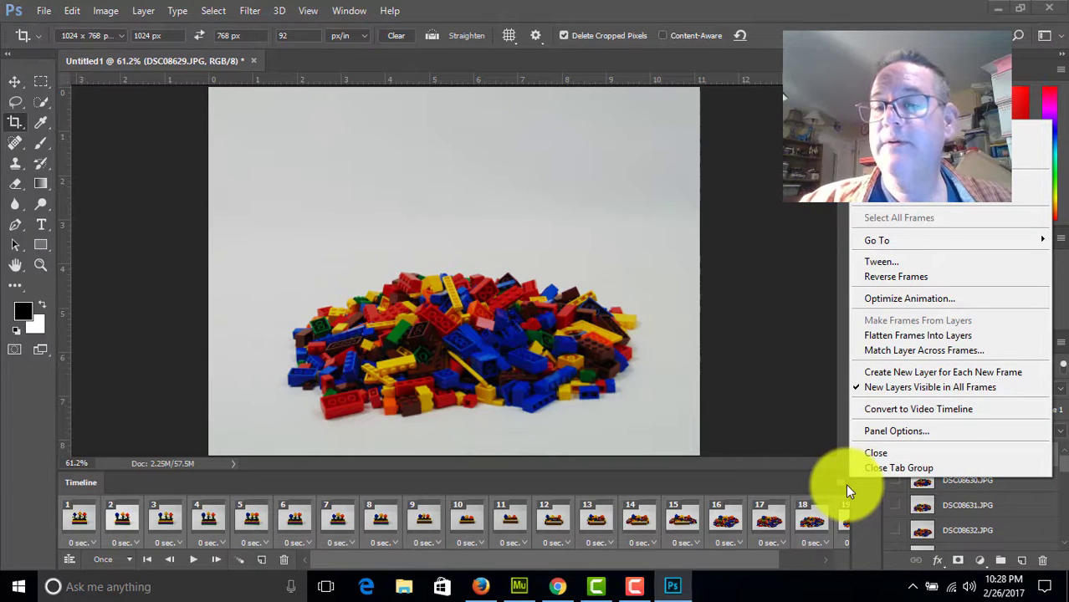
left_click(934, 274)
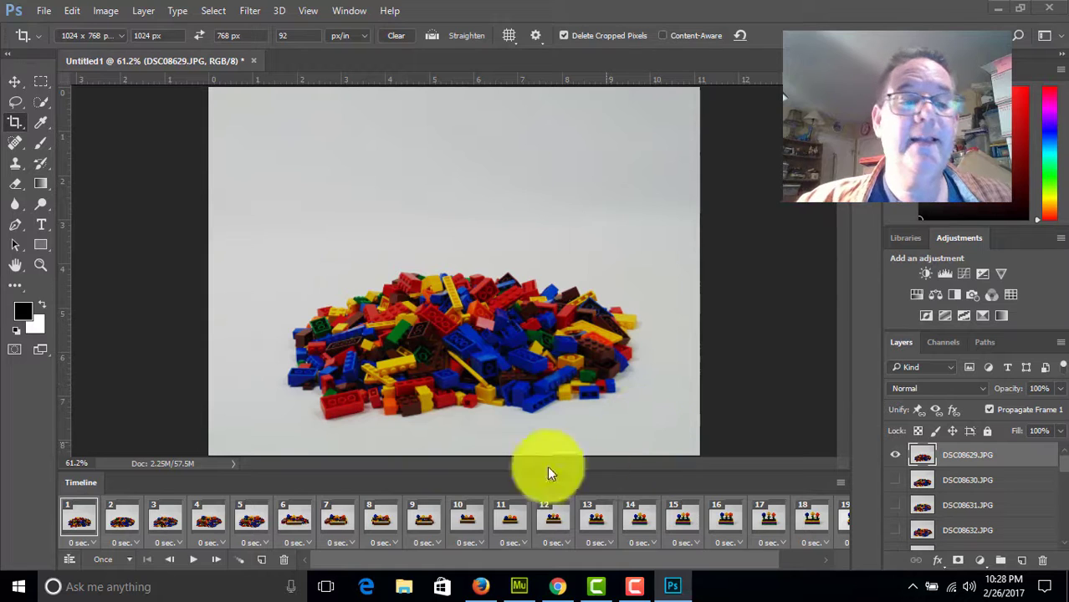
- Play the reversed animation twice to check the frame order and playback speed
left_click(193, 565)
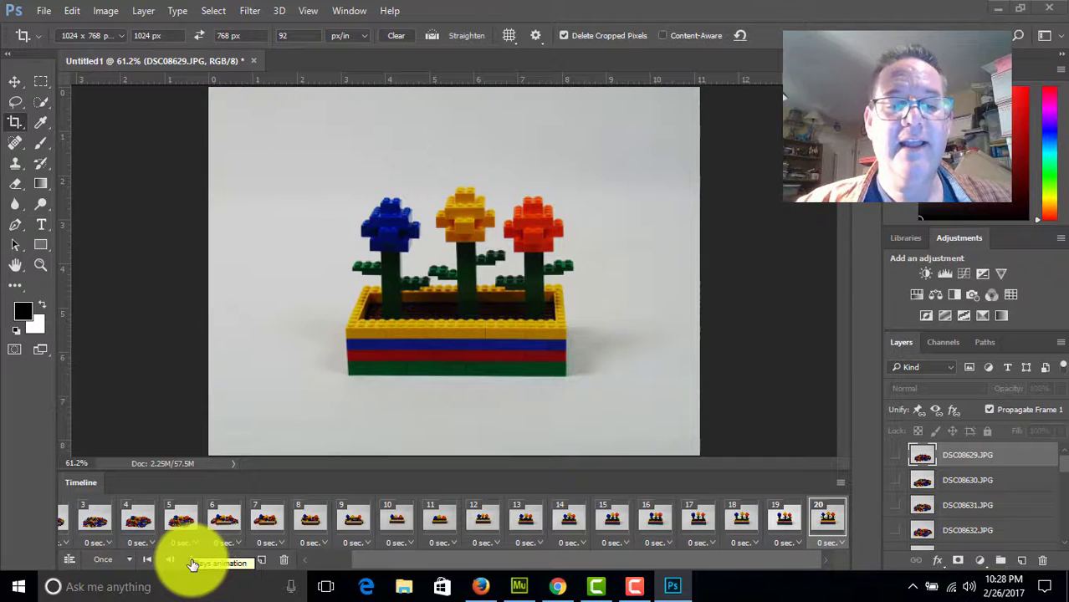
left_click(333, 560)
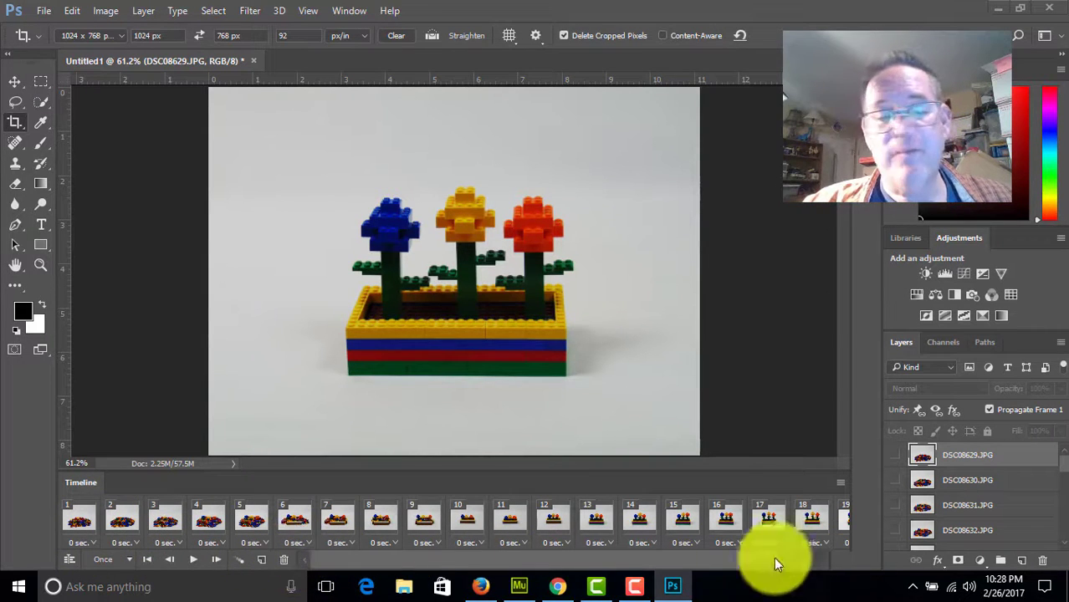
left_click(188, 561)
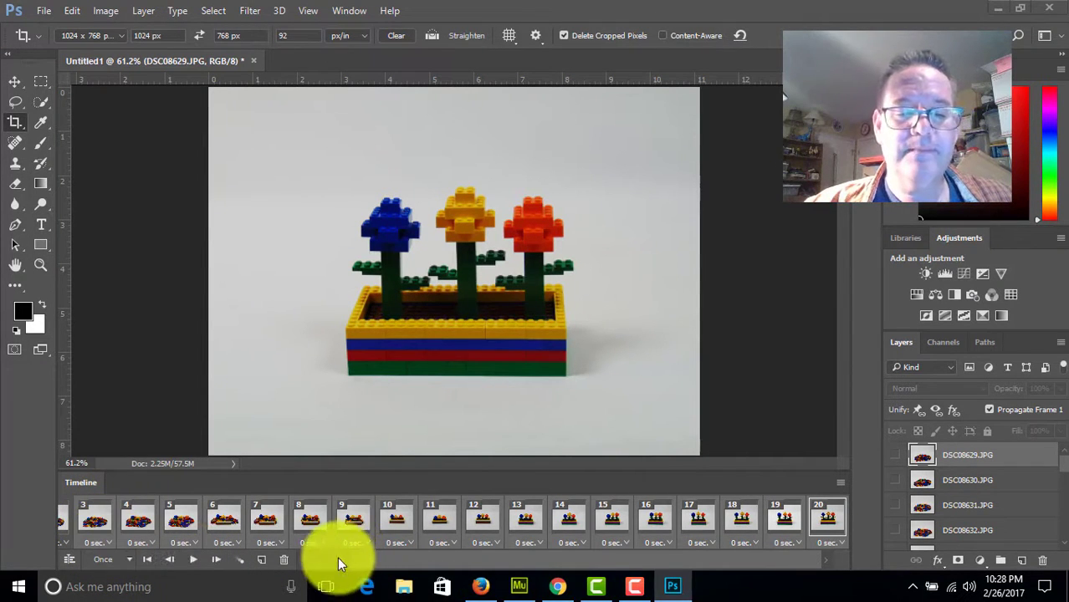
- Set the delay of all animation frames to 0.2 seconds and play the animation
scroll(337, 557, "left", 2)
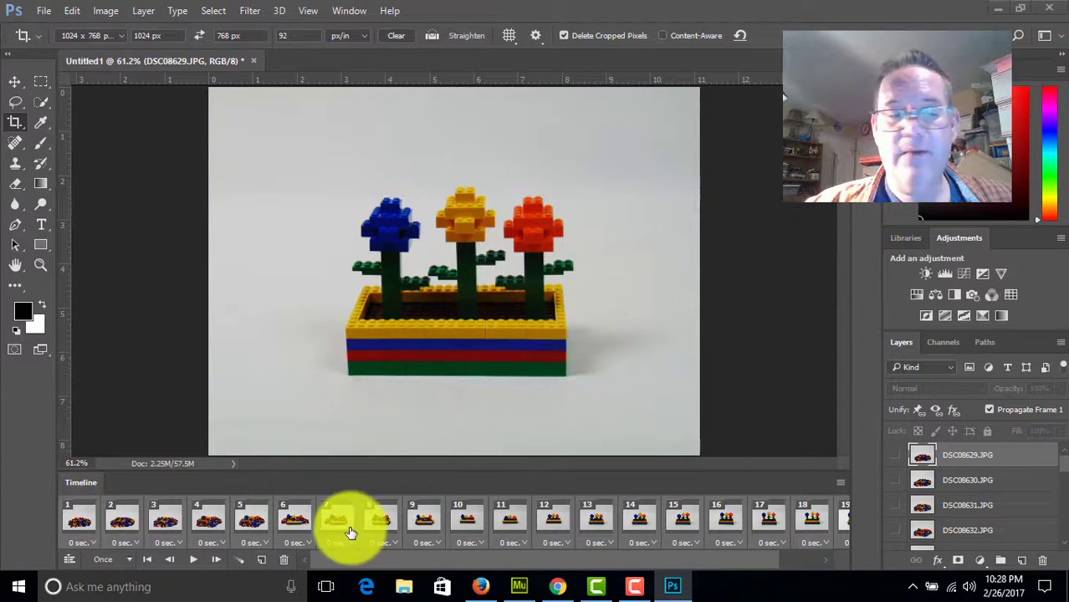
left_click(94, 542)
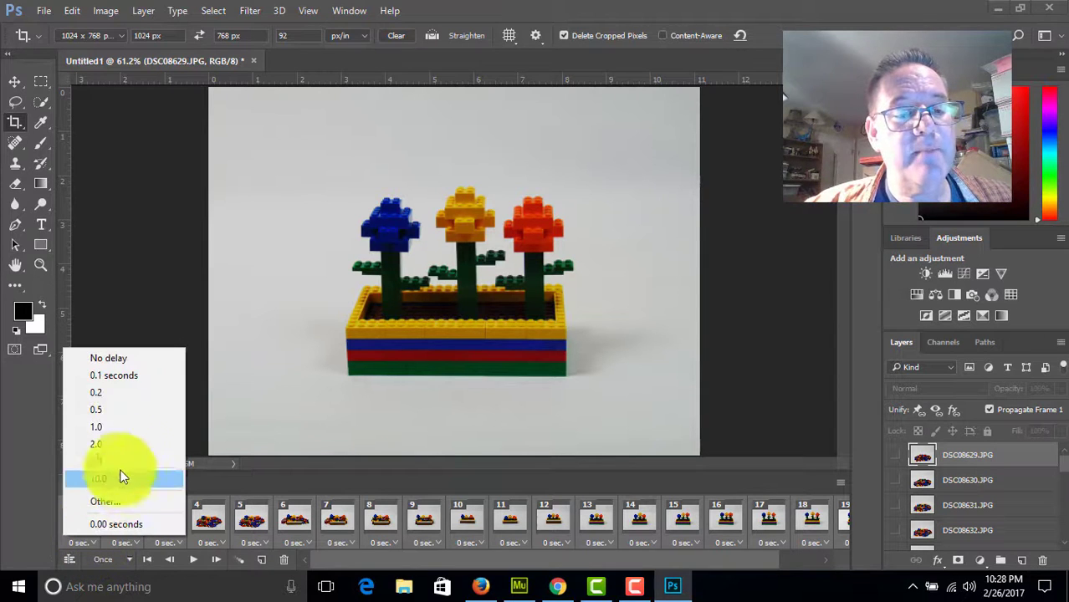
left_click(139, 390)
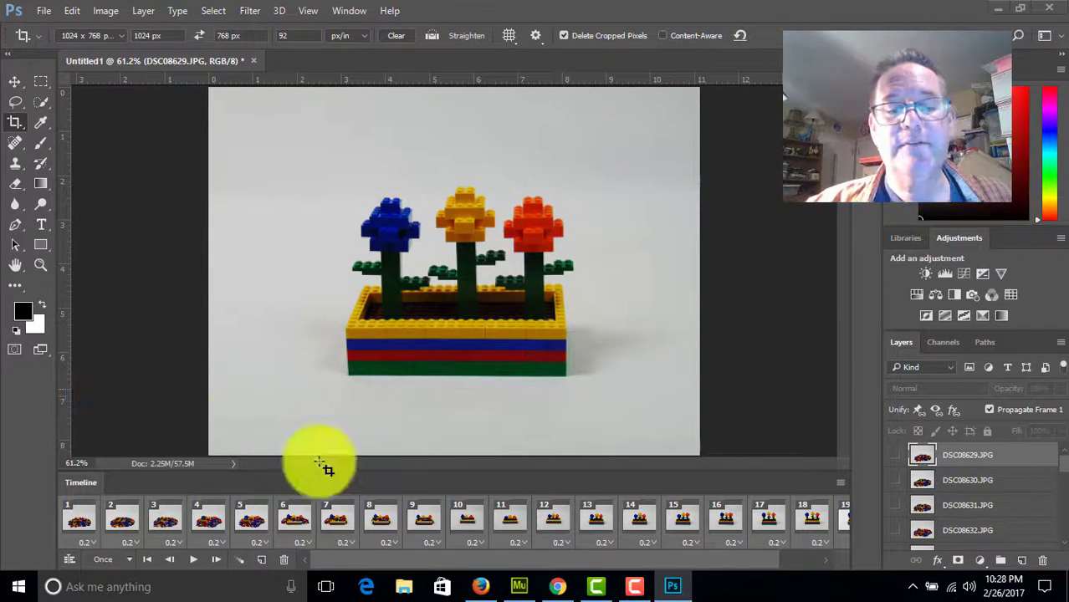
left_click(193, 560)
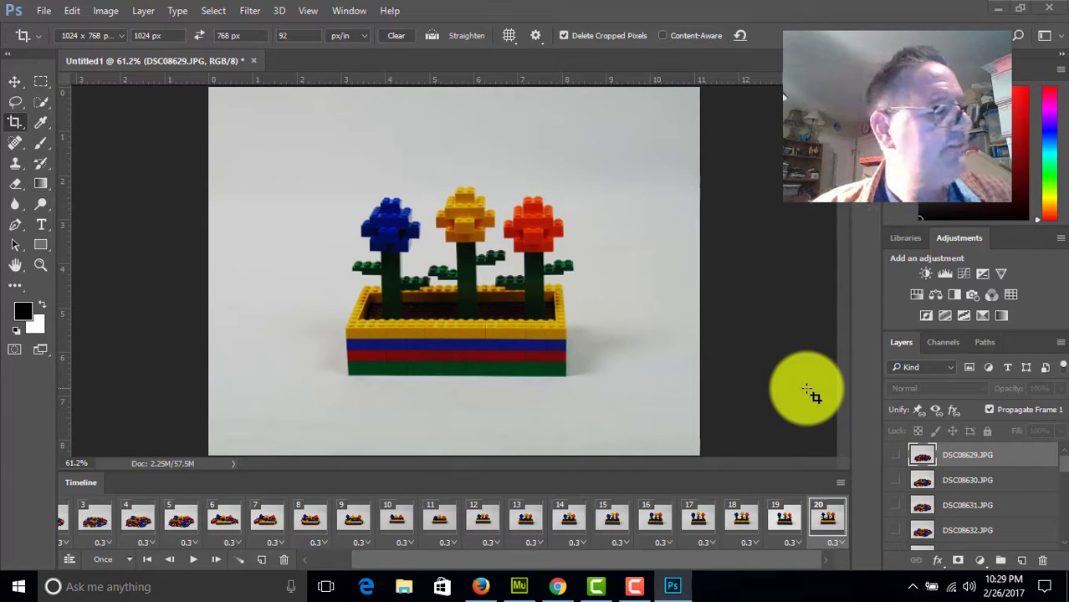
- Start a Save for Web (Legacy) export as GIF and set the image size to 800 by 600 pixels
left_click(46, 11)
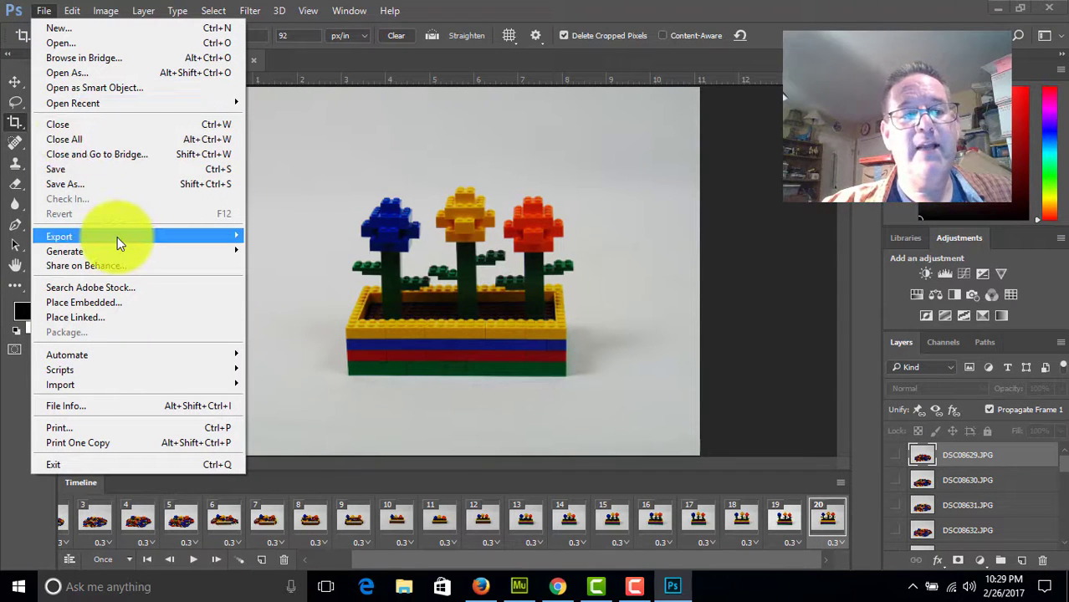
mouse_move(117, 237)
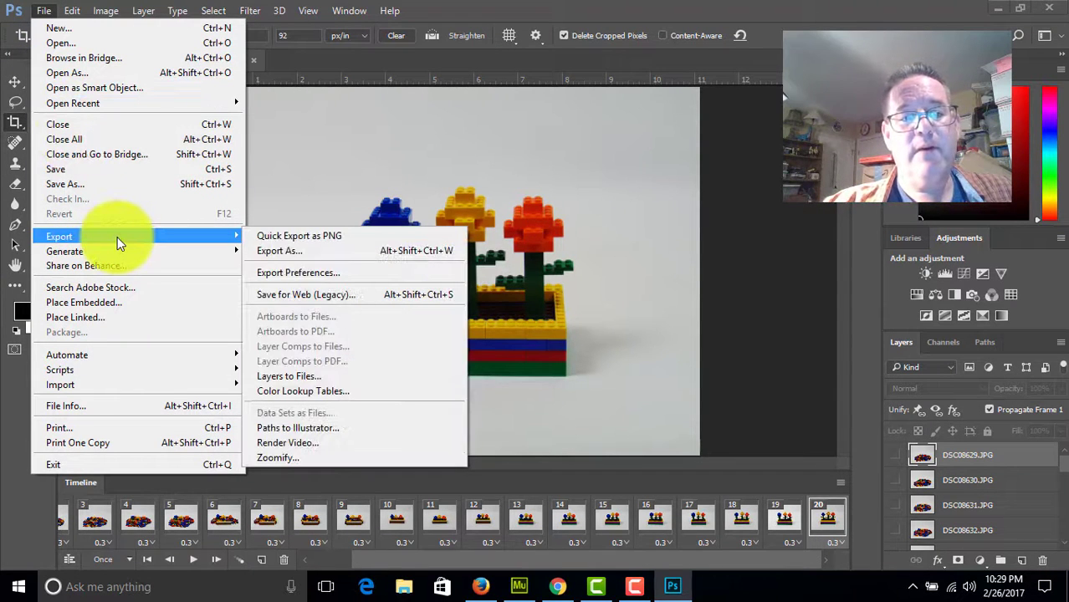
left_click(333, 299)
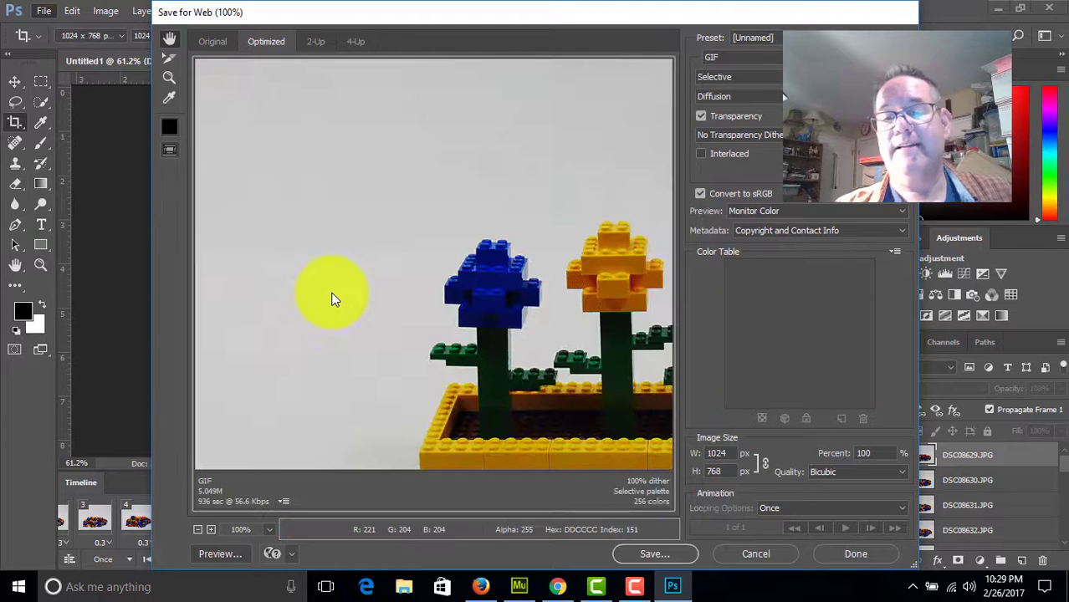
left_click(734, 455)
key("BackSpace")
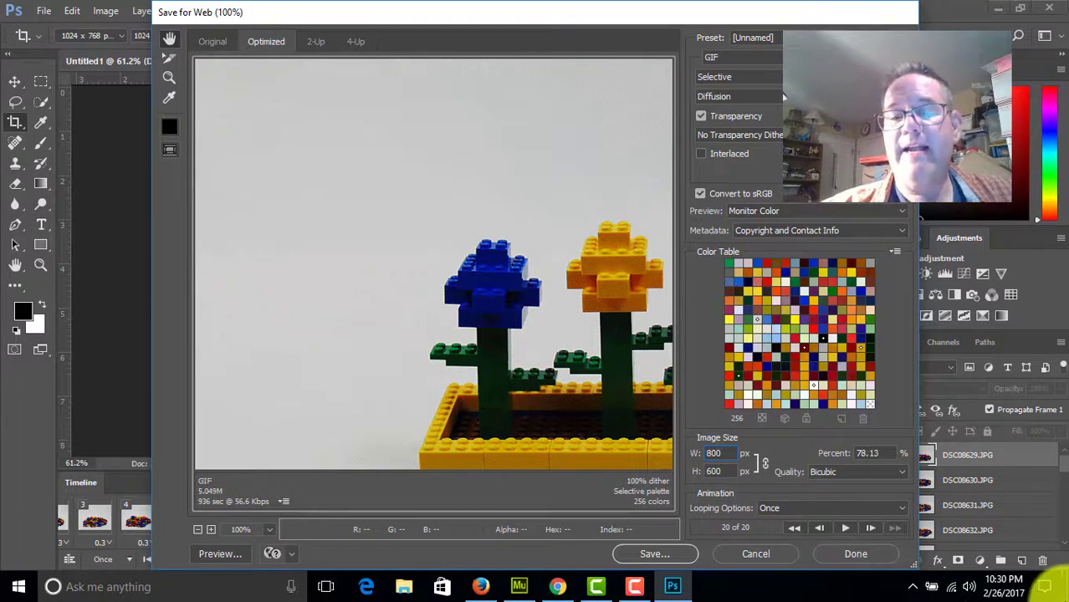
left_click(732, 469)
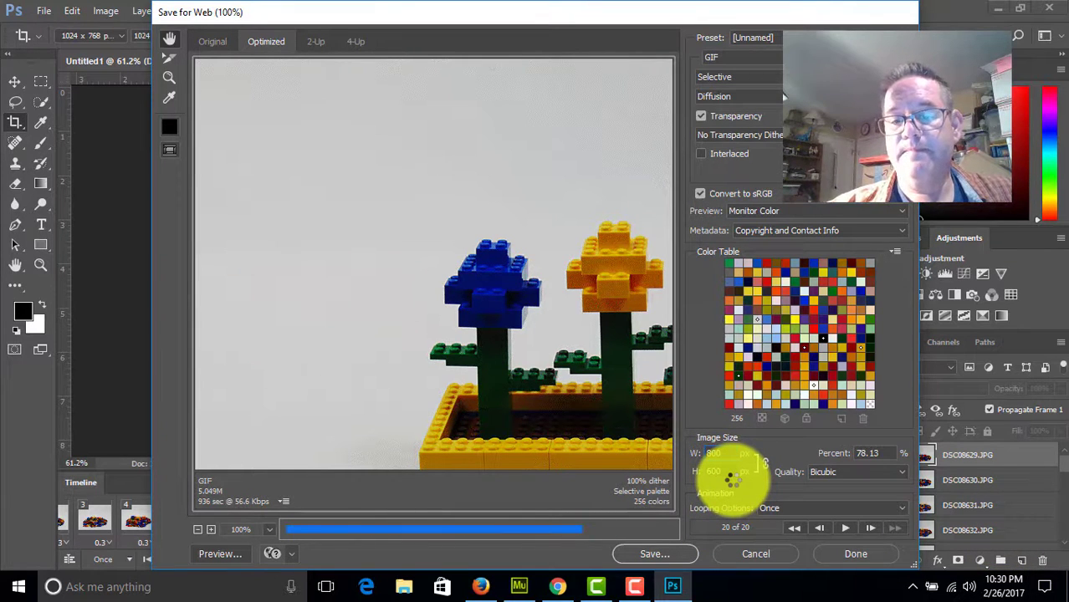
- Save the optimized GIF as legoflowers1 in the Animated Gifs folder
left_click(653, 558)
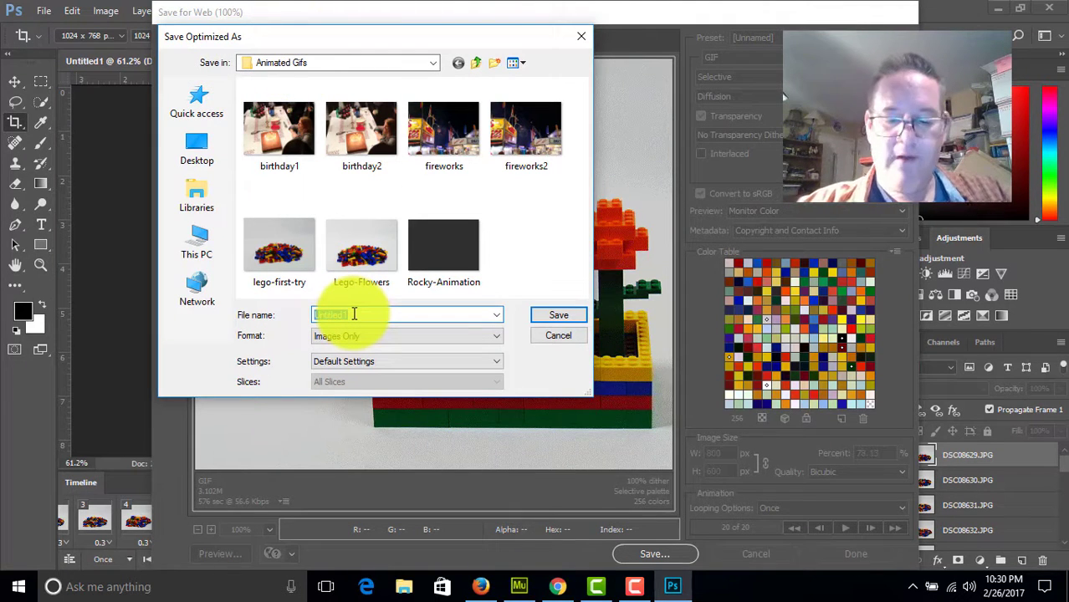
type("legofl")
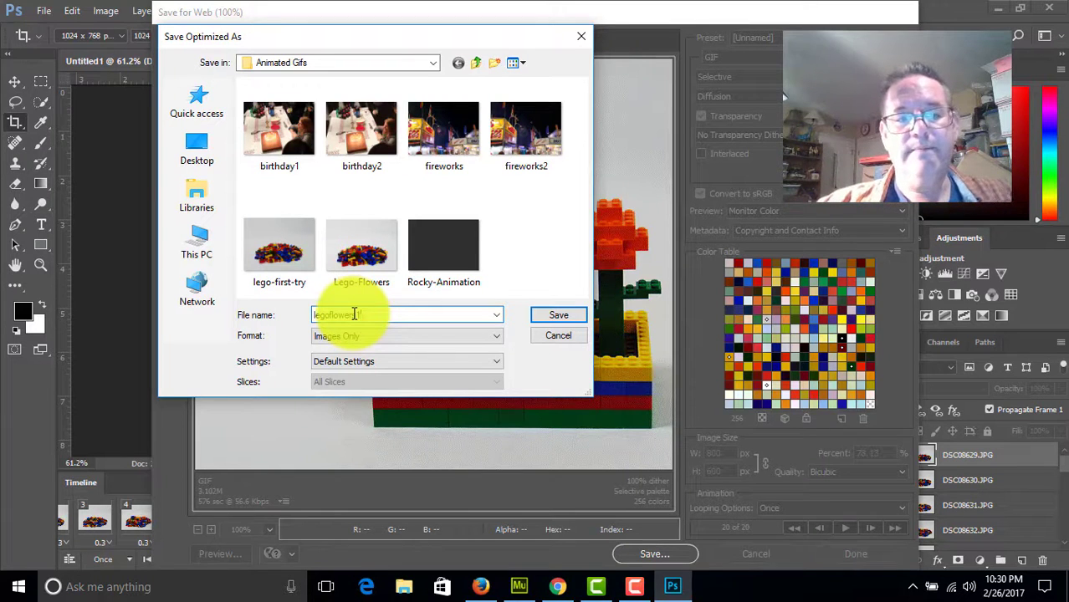
type("owers1")
left_click(565, 315)
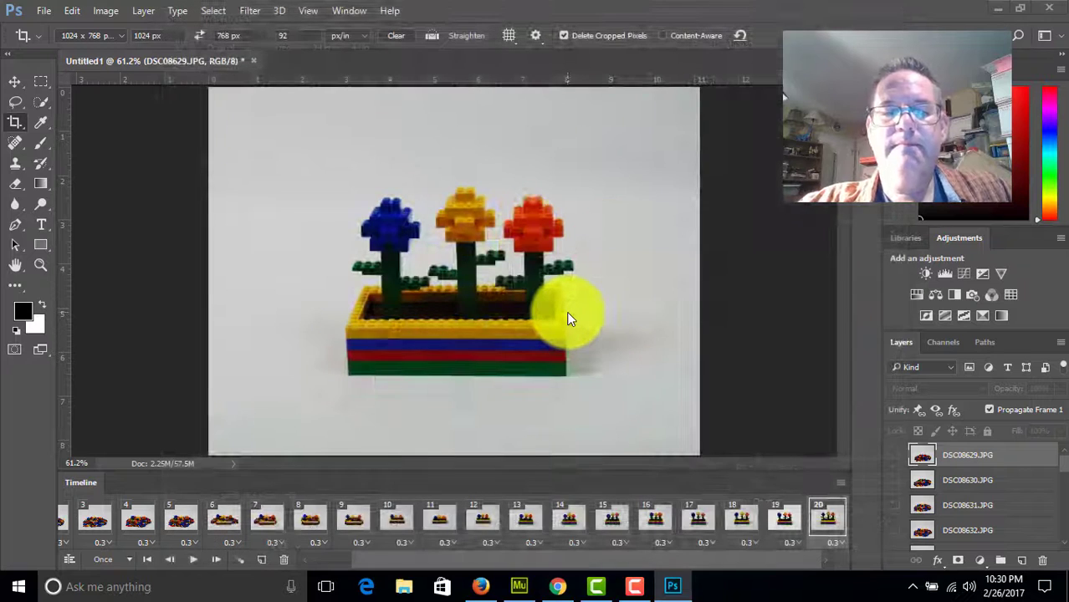
- Switch to File Explorer and open legoflowers1 from the Animated Gifs folder with Internet Explorer to view the animation
left_click(403, 586)
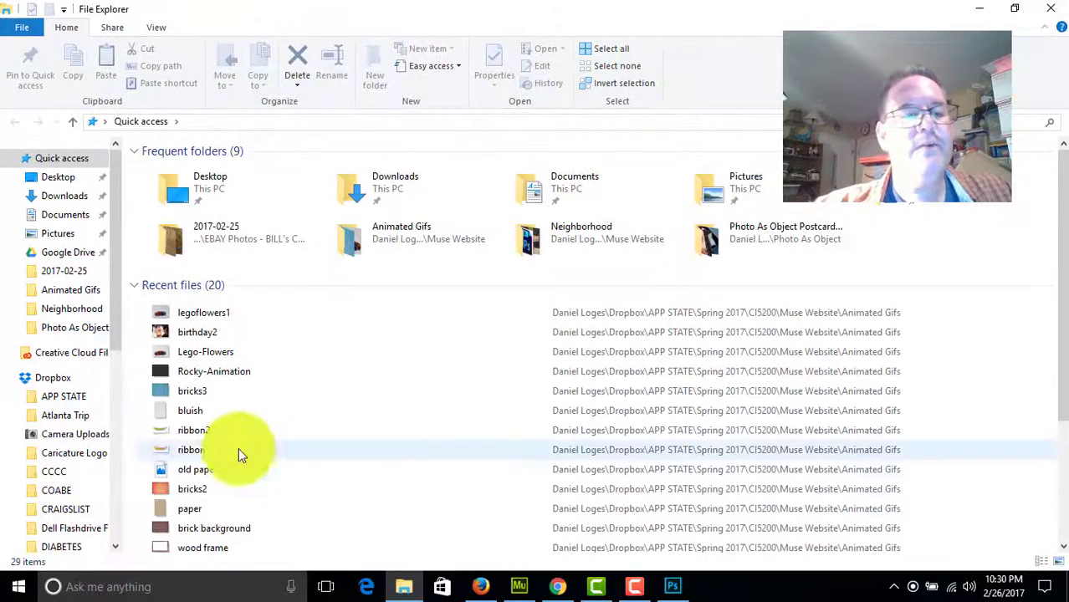
double_click(360, 234)
left_click(404, 424)
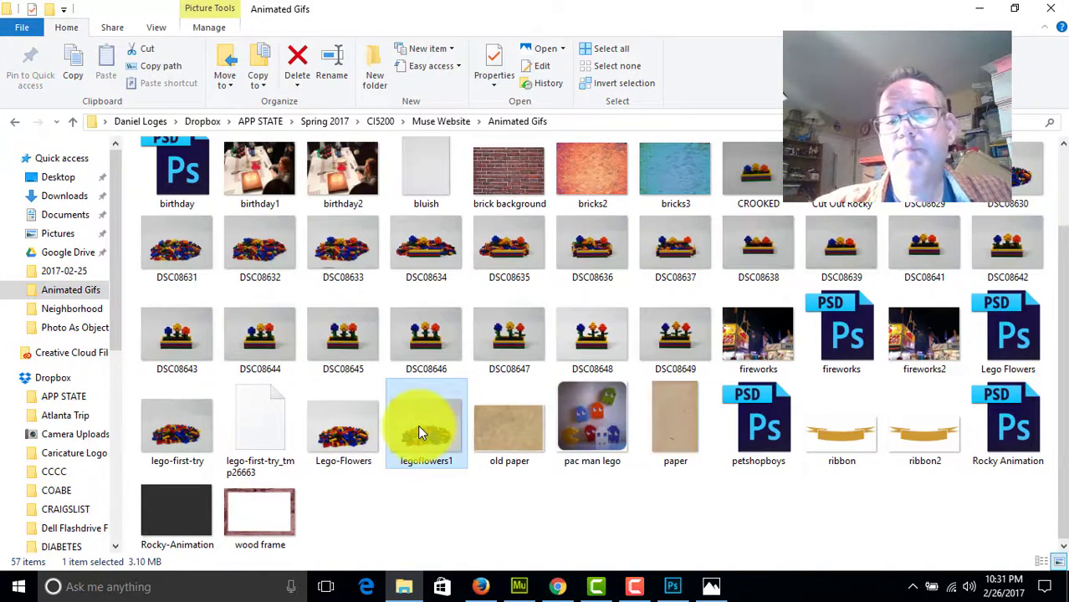
right_click(419, 431)
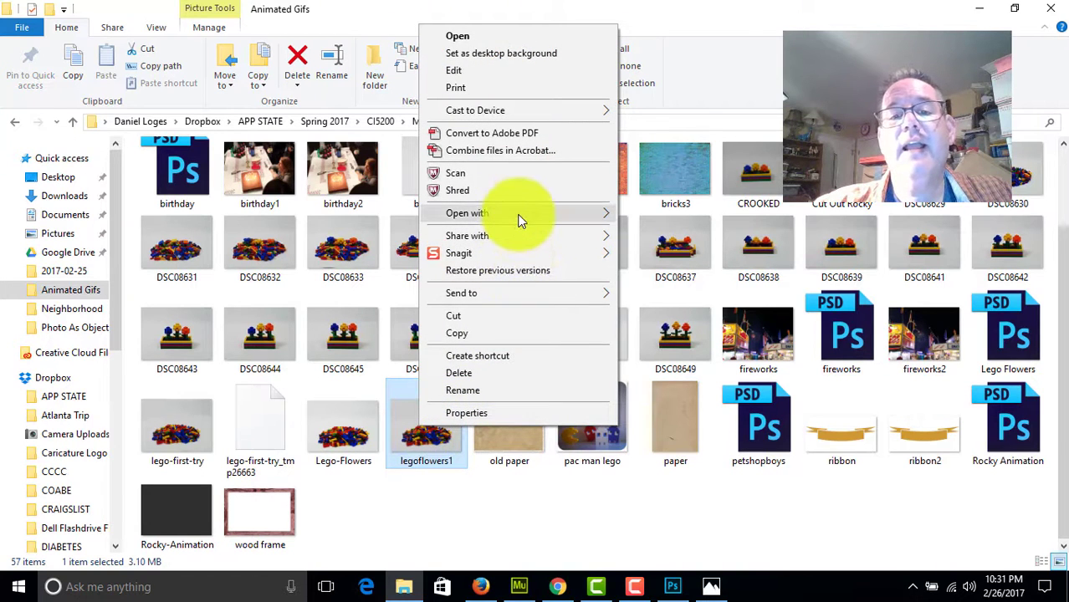
mouse_move(585, 220)
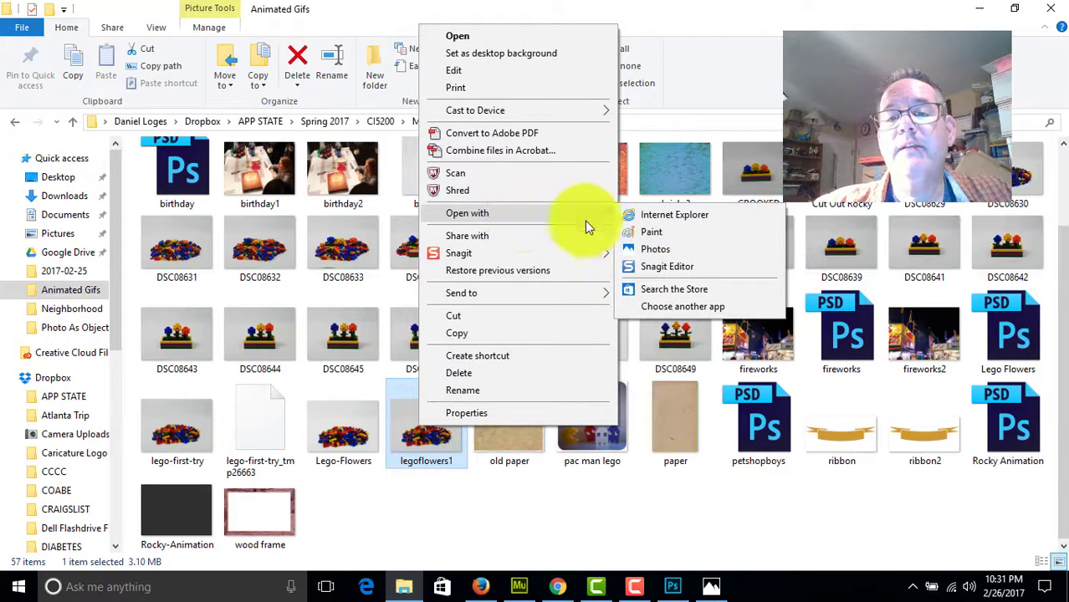
left_click(692, 219)
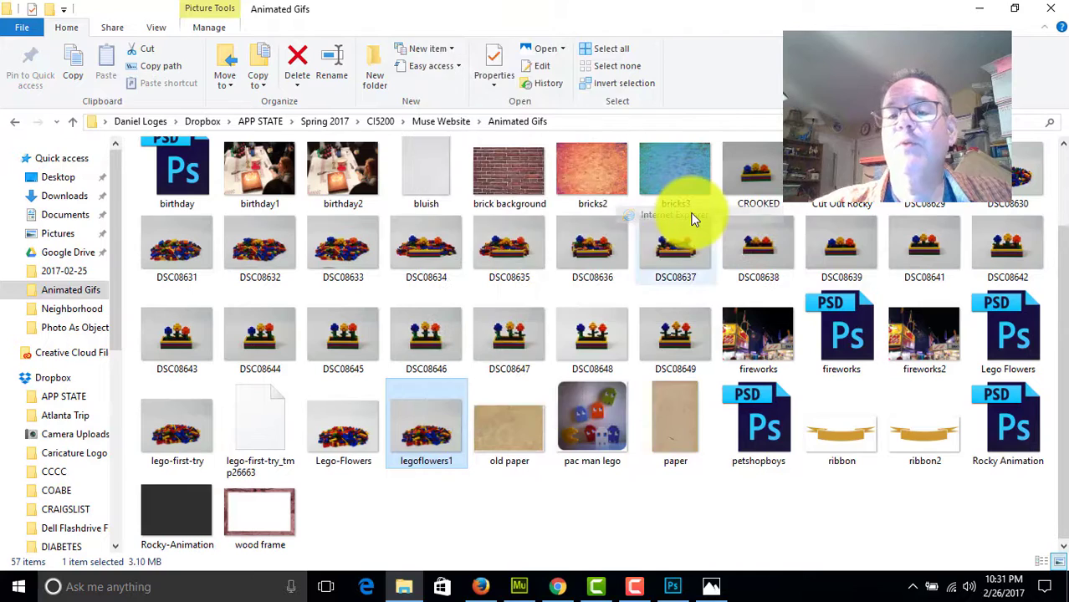